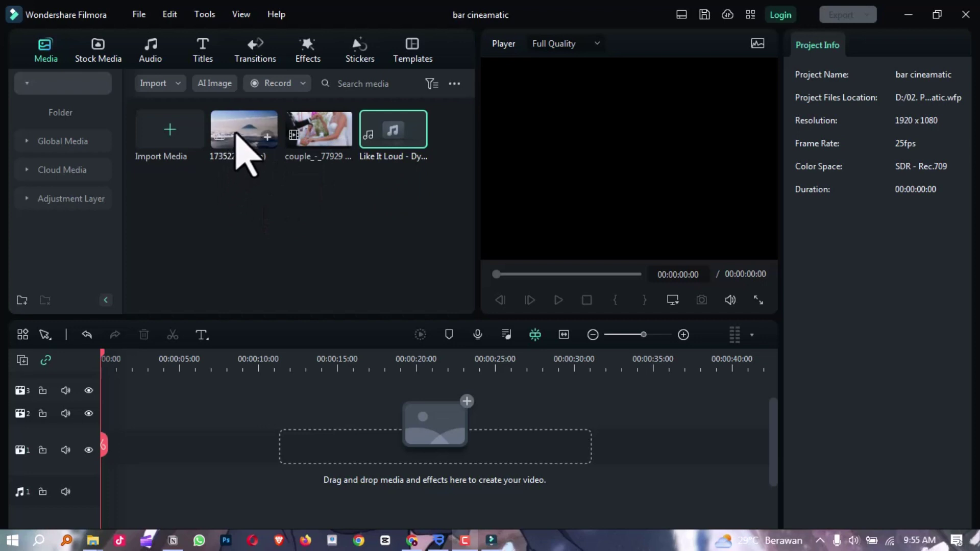
- Place the mountain clip and the couple clip back to back on video track 1, with the Like It Loud music on audio track 1
left_click_drag(244, 133, 107, 444)
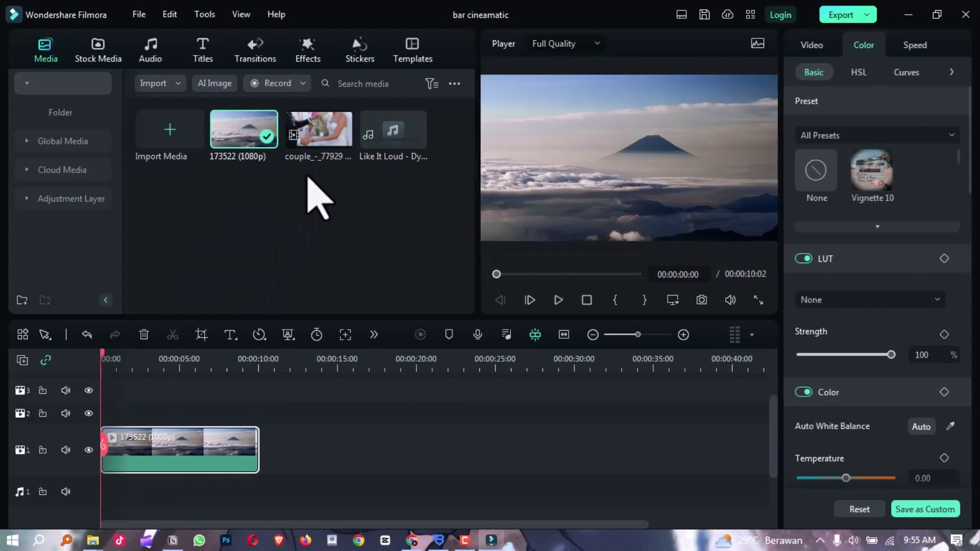
left_click_drag(311, 140, 278, 438)
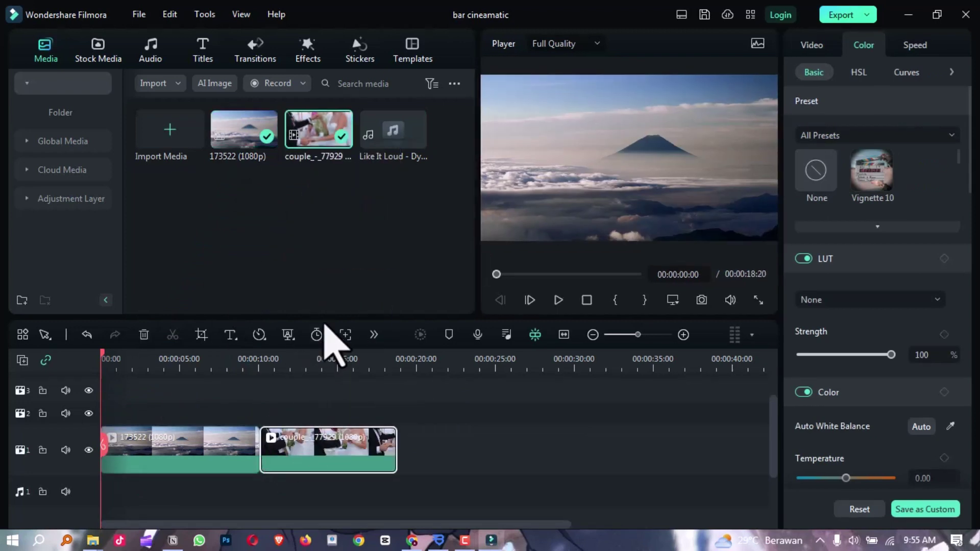
scroll(289, 394, "down", 2)
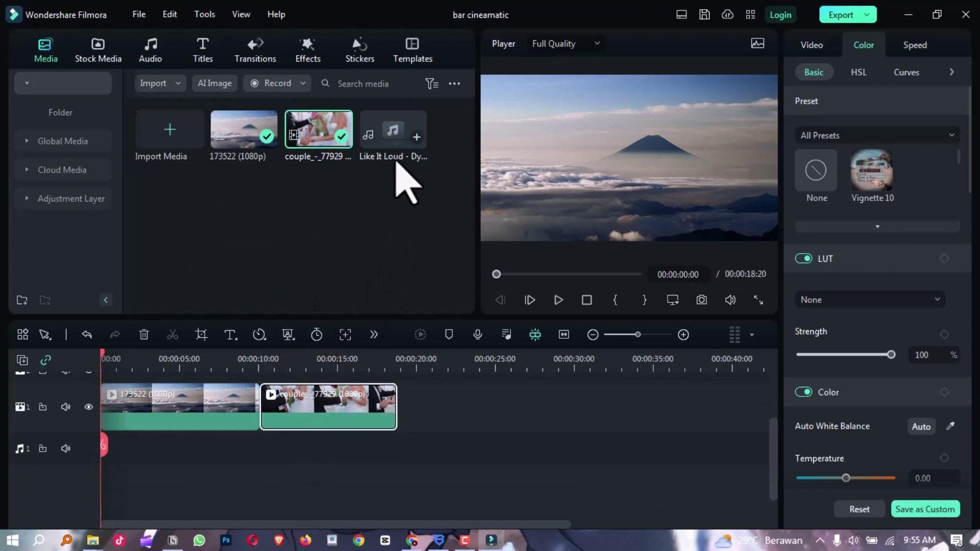
left_click_drag(403, 158, 166, 442)
- Trim the first 20 frames off the music clip and move it back to the start of the timeline
left_click_drag(103, 443, 121, 445)
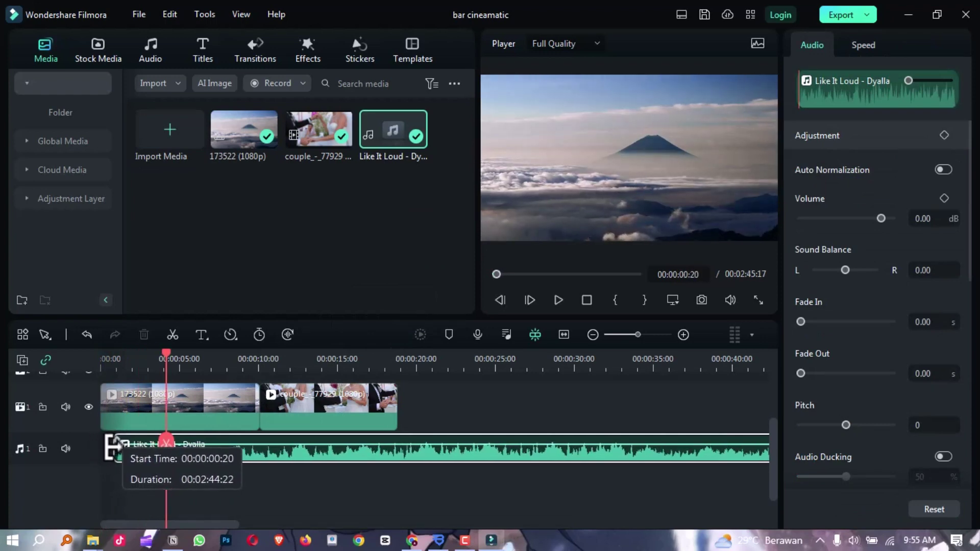
left_click_drag(235, 453, 197, 447)
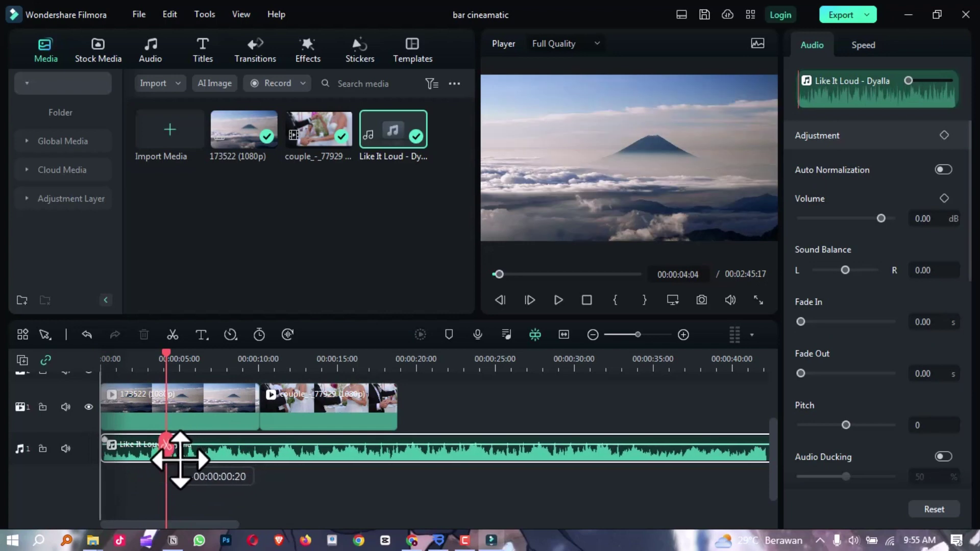
left_click(287, 447)
- Split the music at 00:00:18:19, where the couple clip ends, and delete the remaining part
left_click_drag(338, 433, 396, 433)
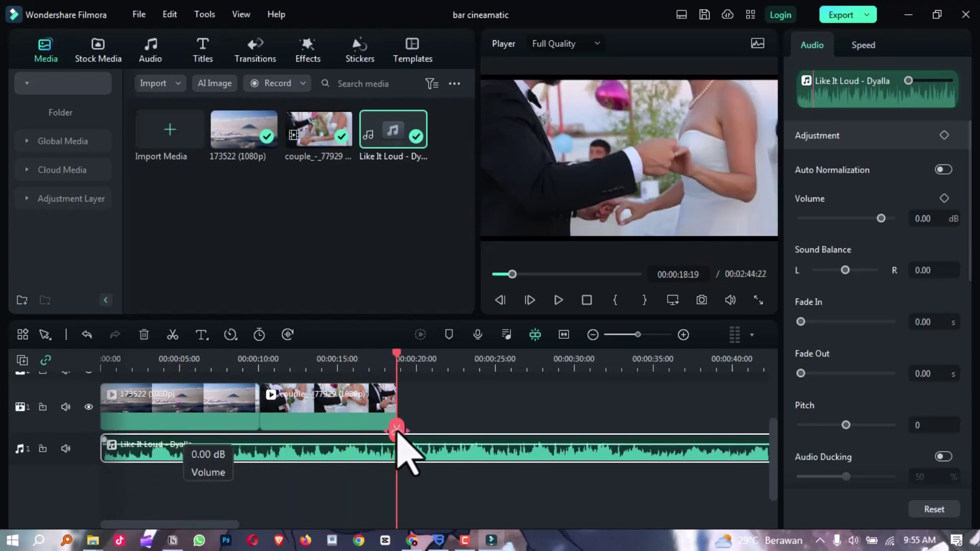
left_click(396, 431)
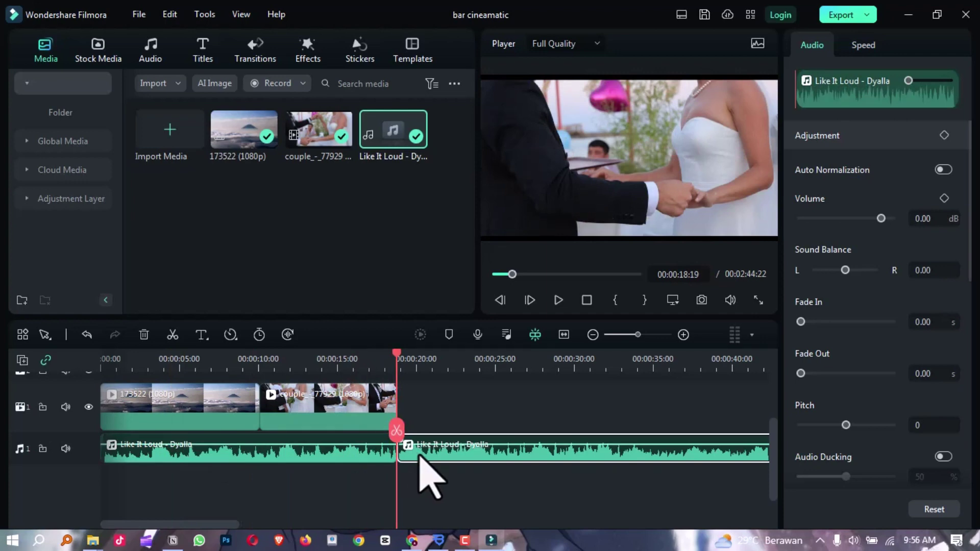
key("Delete")
scroll(357, 475, "up", 2)
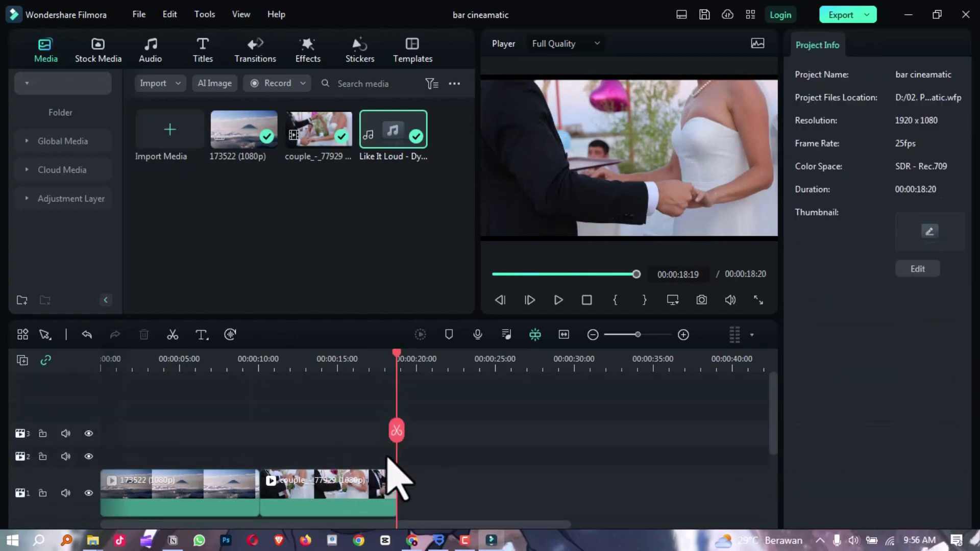
scroll(404, 457, "down", 1)
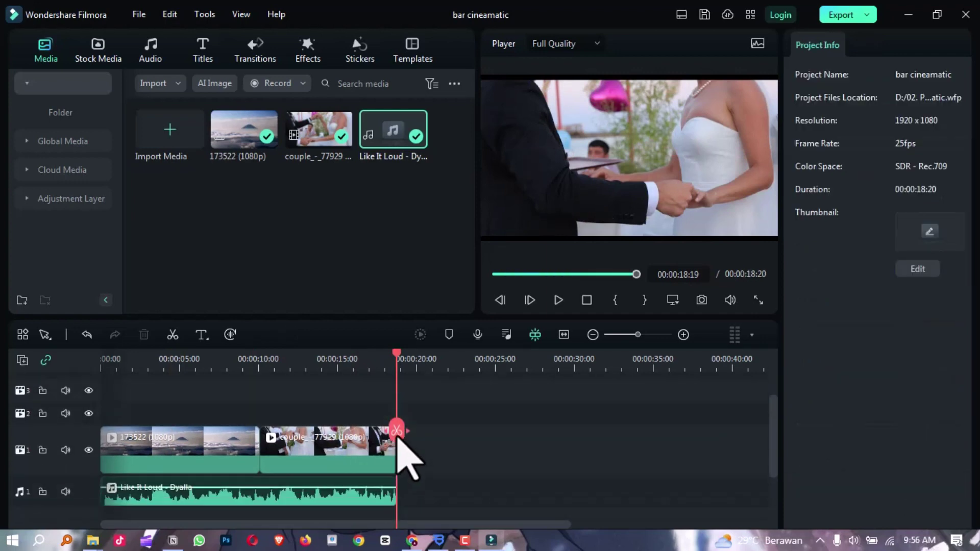
- Scale the couple clip uniformly to 110% so it fills the frame
left_click(367, 463)
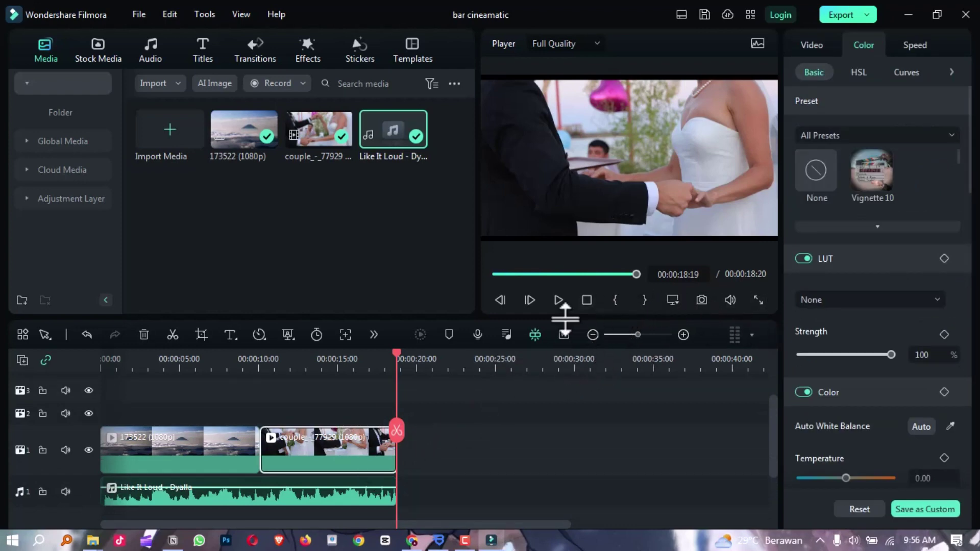
scroll(893, 294, "down", 1)
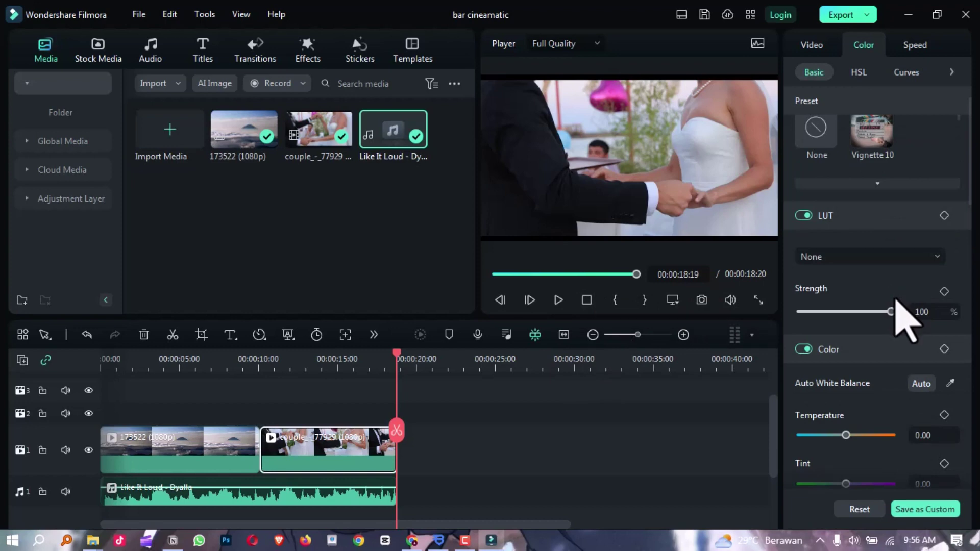
left_click(812, 45)
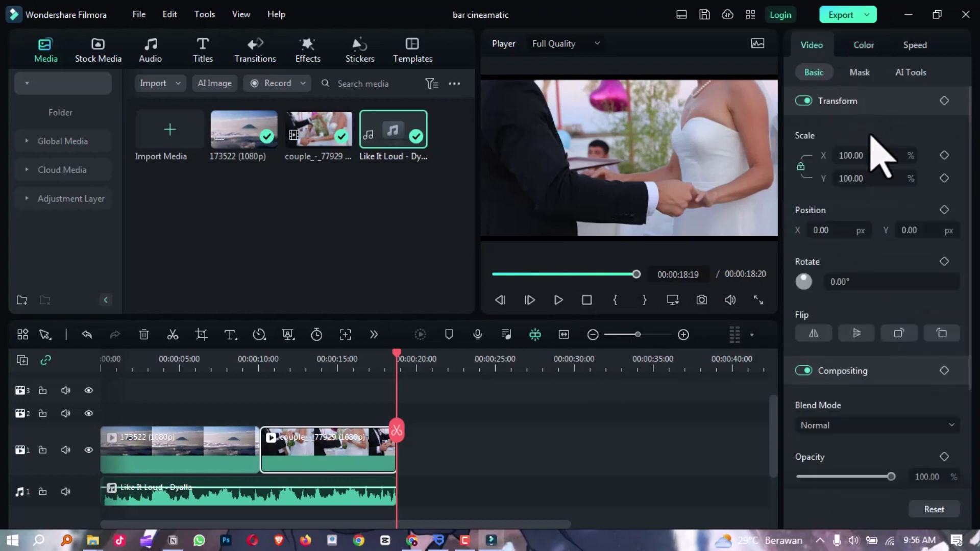
left_click_drag(871, 155, 893, 155)
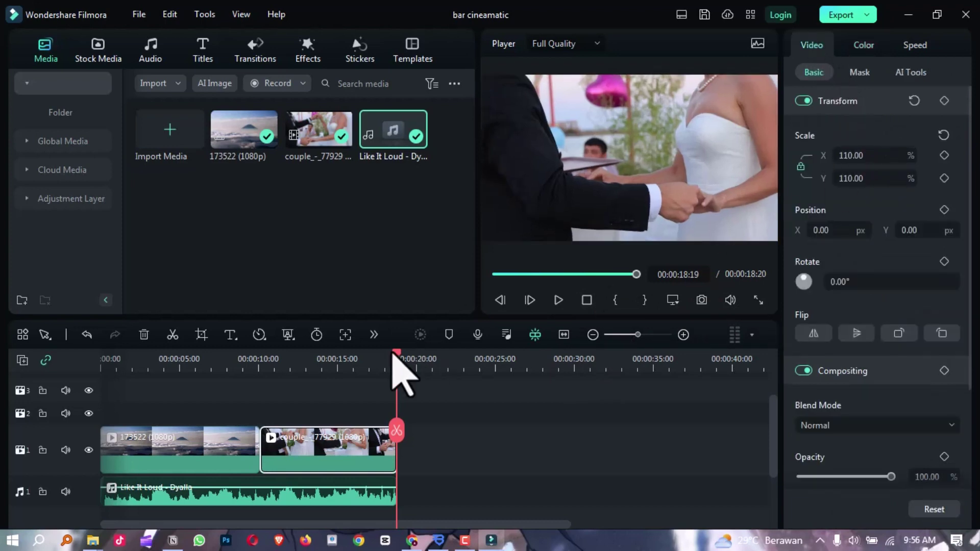
- Move the playhead near the start of the timeline and view the video full screen
left_click_drag(396, 437, 105, 480)
key("alt+Return")
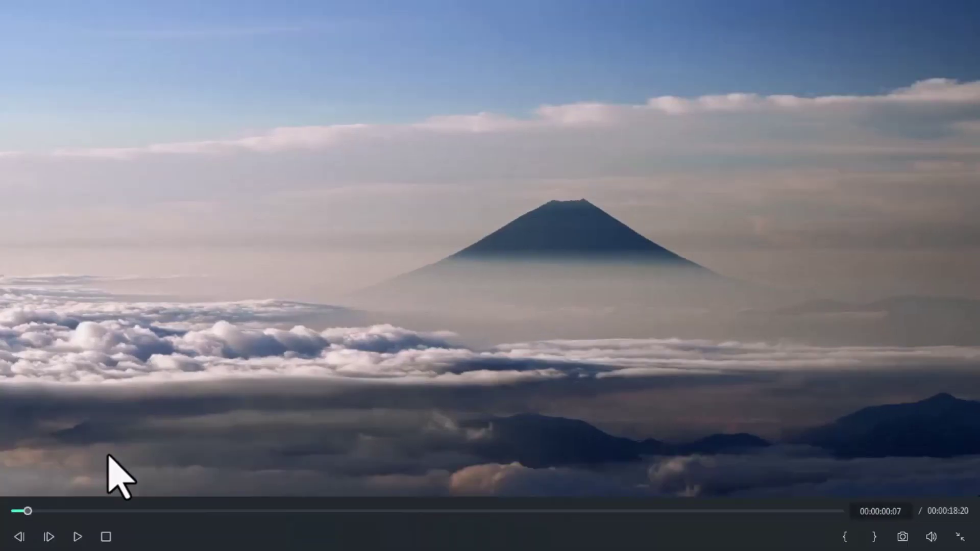
key("Escape")
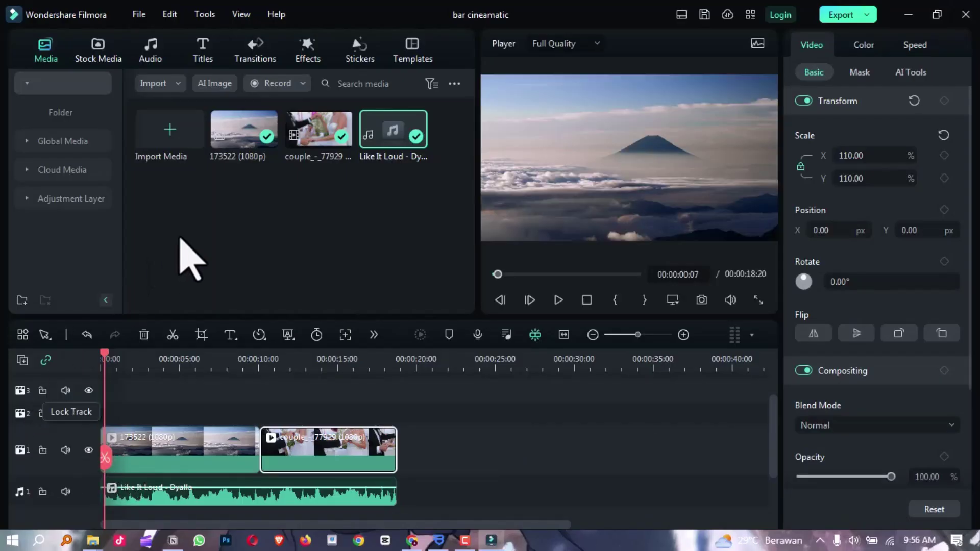
- Add the trending Cinema 21:9 effect to video track 2, spanning from 00:00:05:07 to the end of the couple clip
left_click(309, 51)
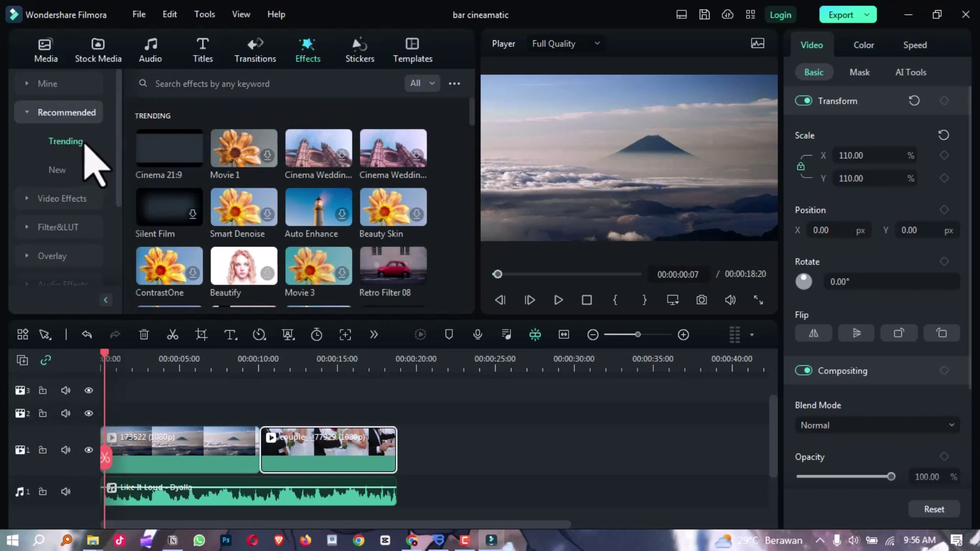
mouse_move(170, 148)
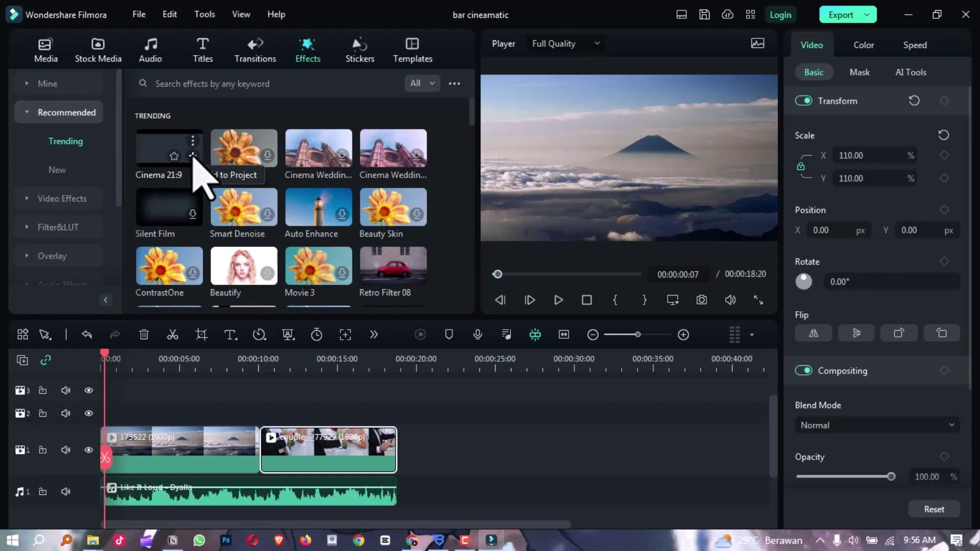
left_click(192, 156)
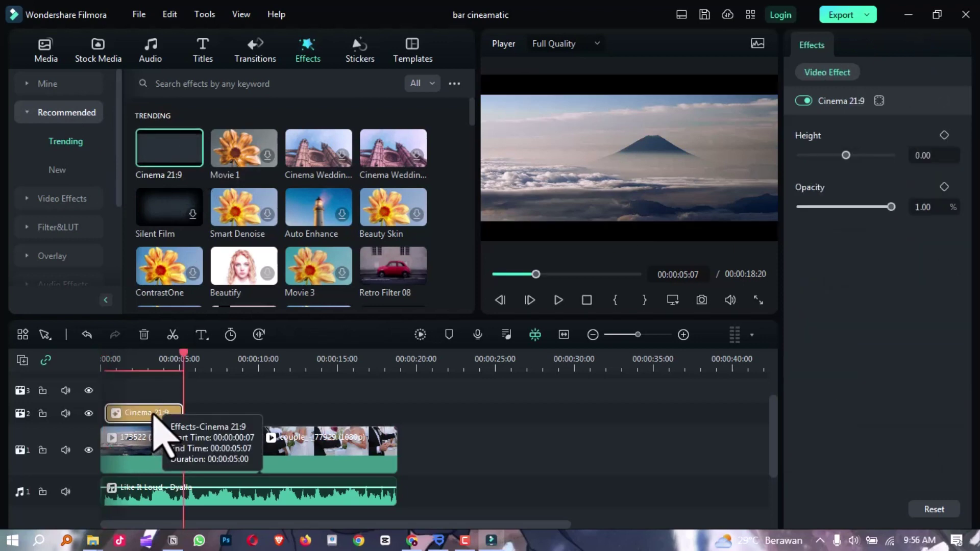
left_click_drag(159, 411, 183, 410)
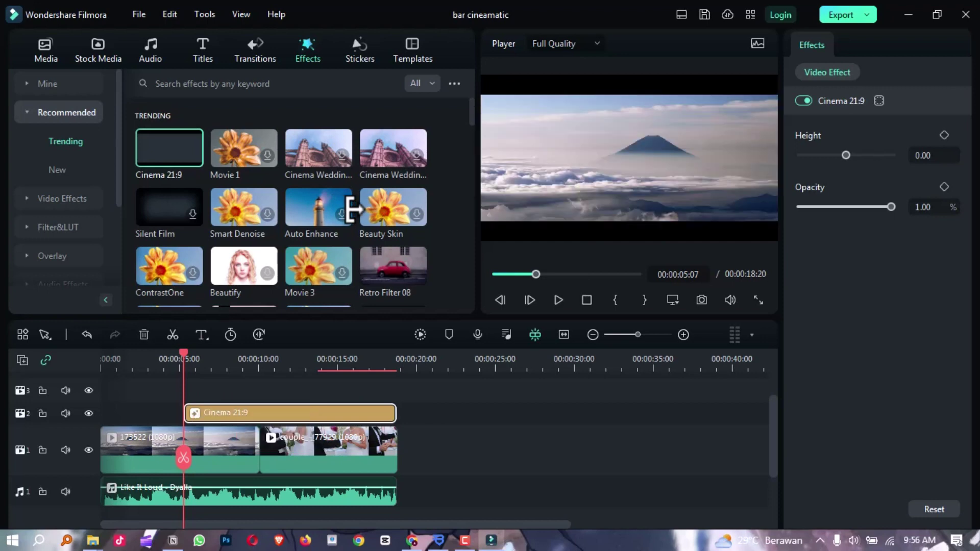
- Add the trending Horizontal Open effect to video track 3 and move it to the start of the timeline
scroll(378, 230, "down", 2)
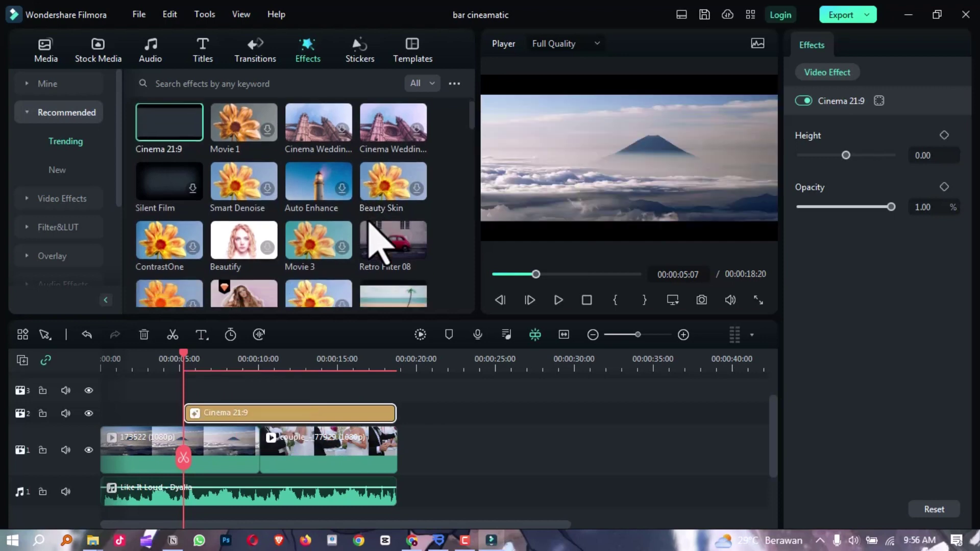
scroll(370, 223, "down", 5)
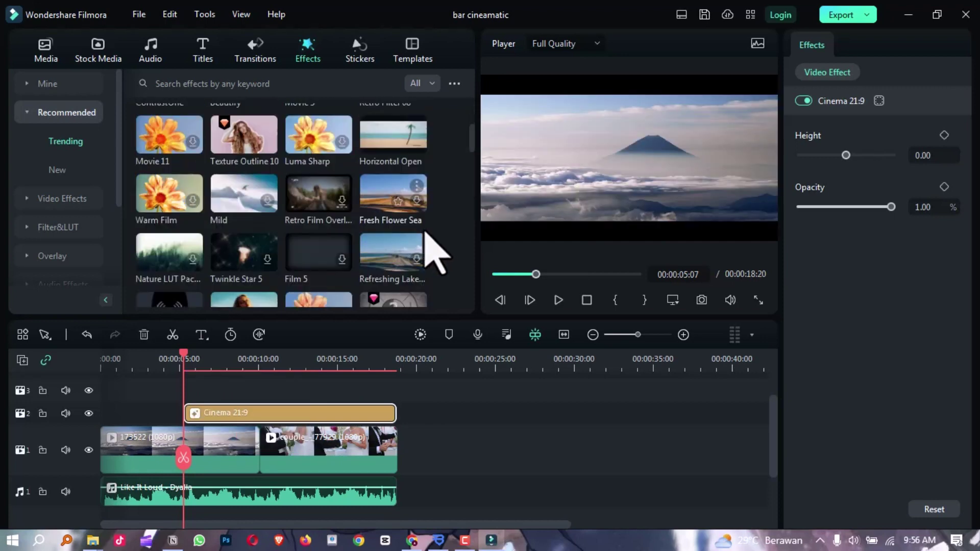
scroll(416, 218, "down", 2)
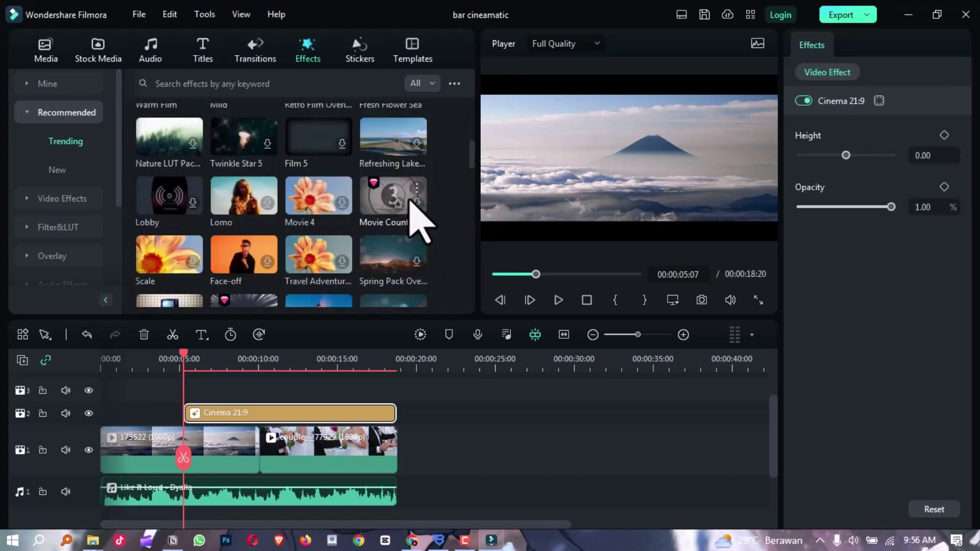
scroll(429, 204, "down", 5)
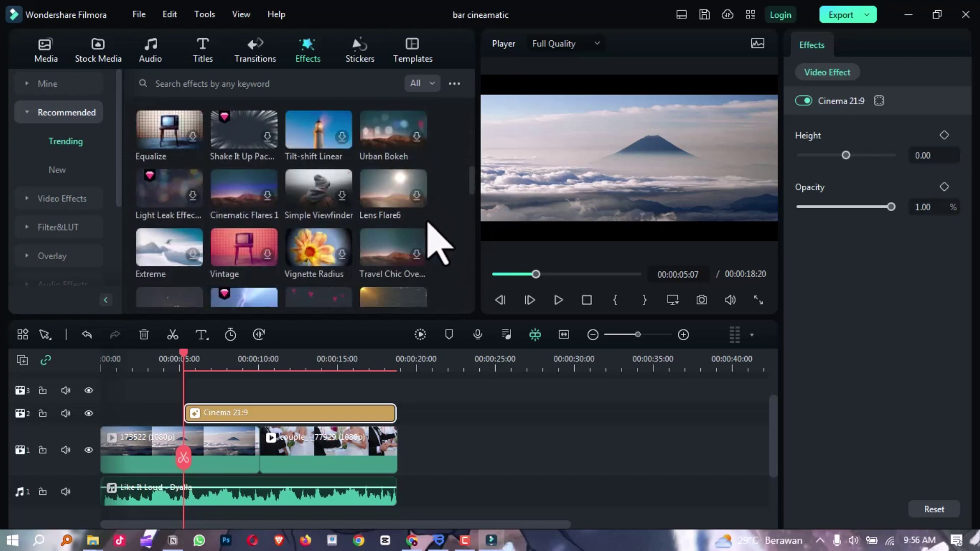
scroll(475, 210, "up", 5)
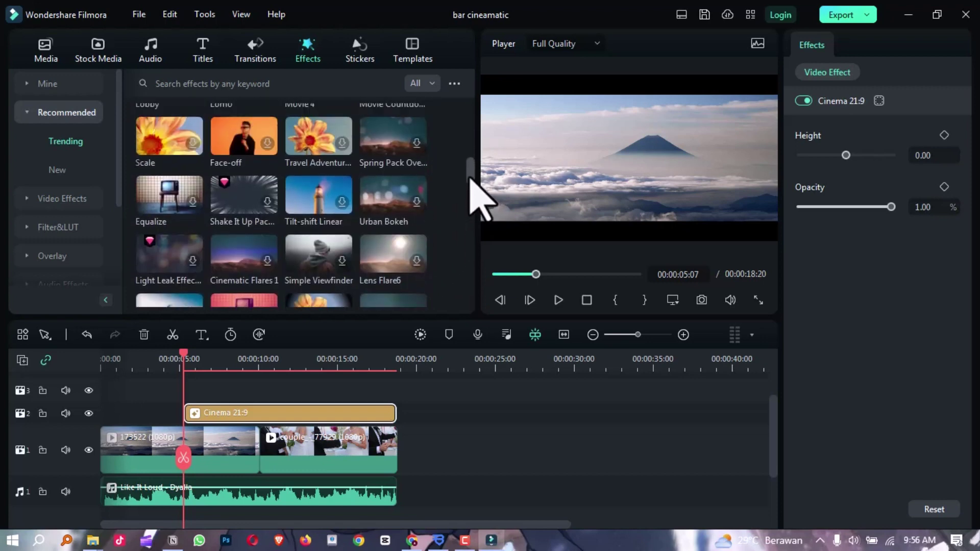
scroll(471, 167, "up", 3)
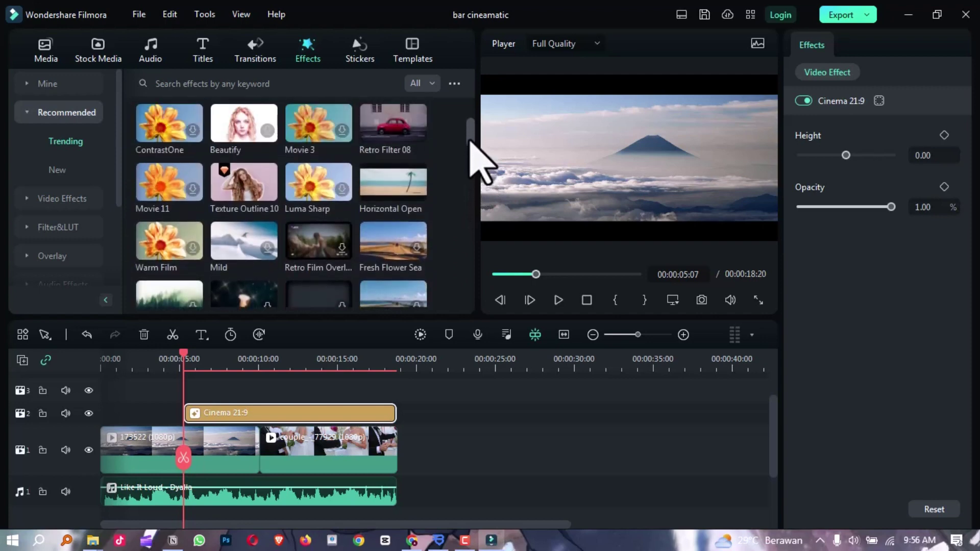
left_click(417, 189)
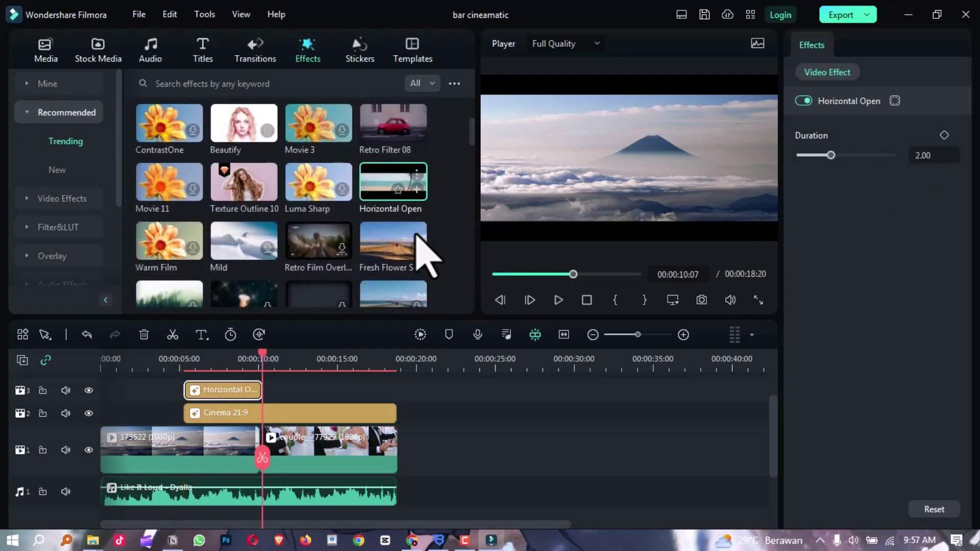
left_click_drag(214, 394, 115, 394)
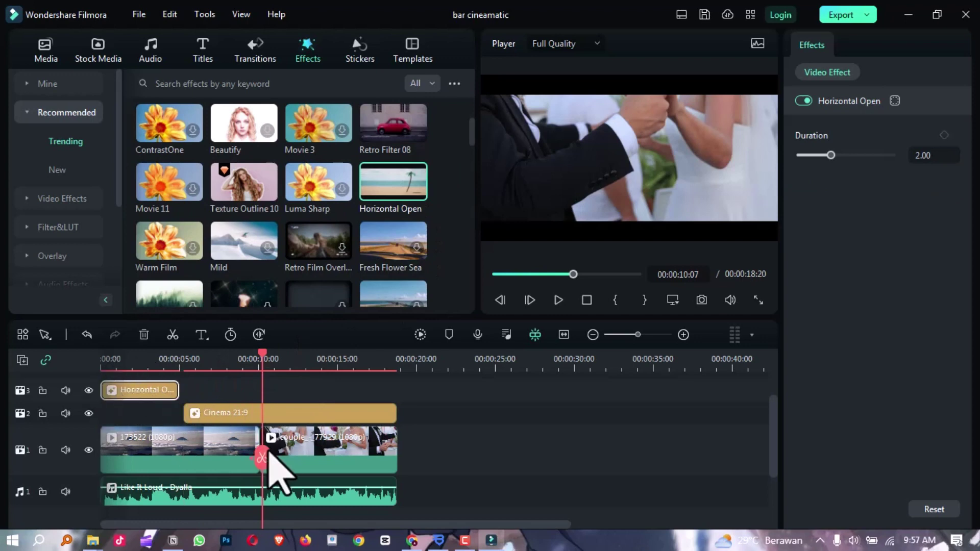
- Play the Horizontal Open effect from the timeline start and park the playhead at 00:00:00:14
left_click_drag(262, 459, 102, 458)
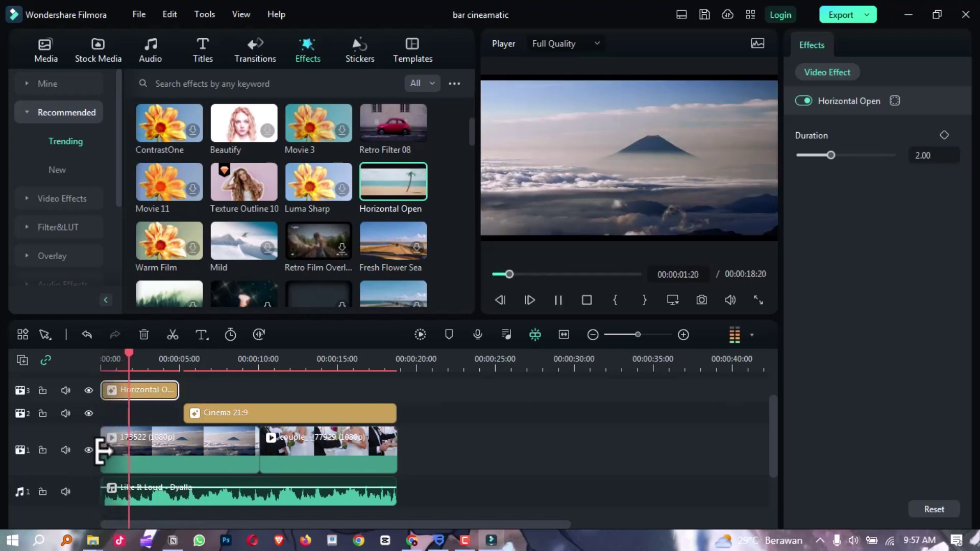
left_click(128, 459)
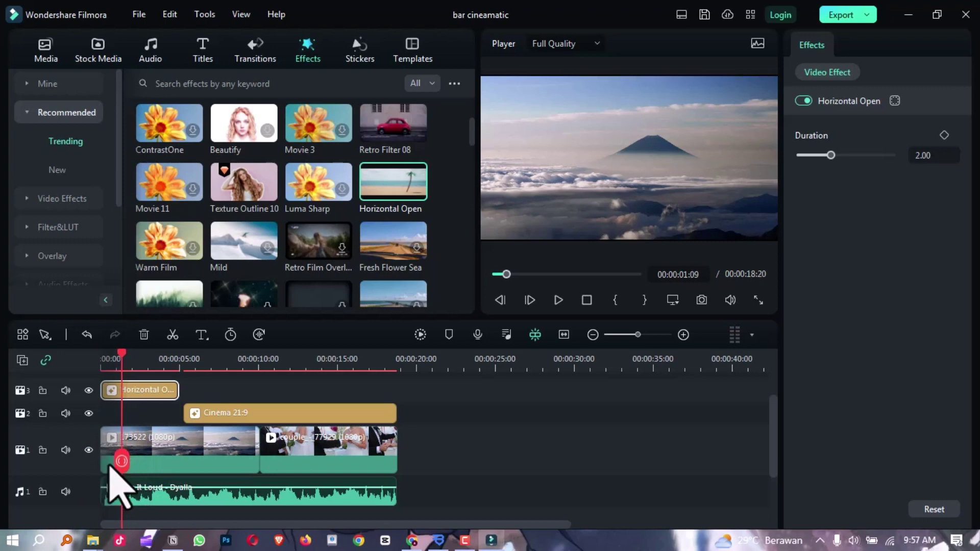
left_click_drag(111, 465, 114, 468)
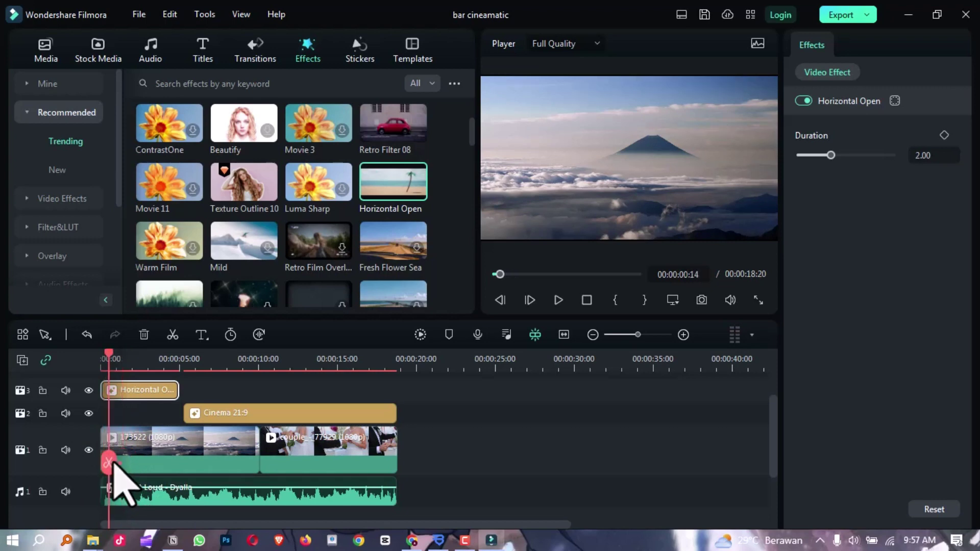
- Extend the start of the Cinema 21:9 effect back to about 1 second and move the playhead to 00:00:00:16
scroll(128, 470, "up", 1)
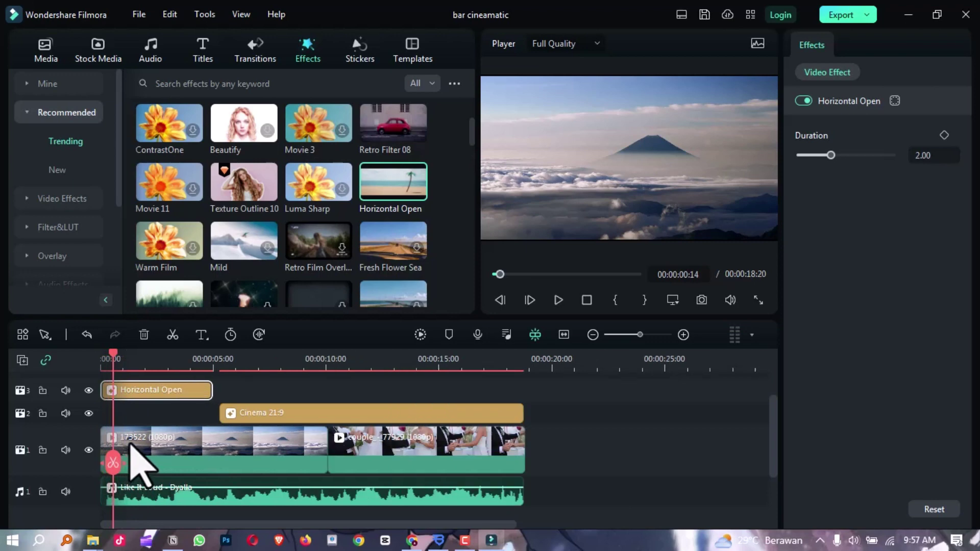
scroll(140, 441, "up", 2)
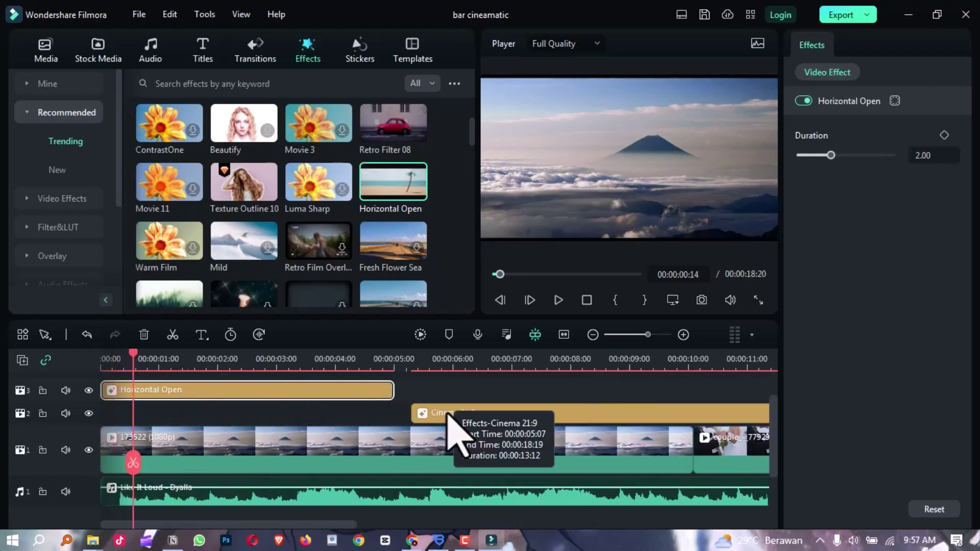
left_click_drag(412, 413, 153, 414)
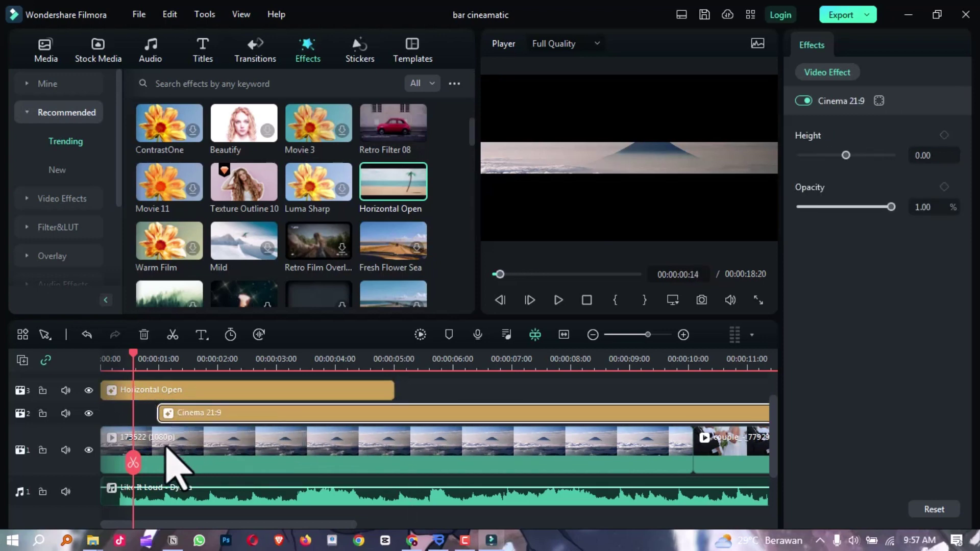
left_click_drag(133, 465, 138, 494)
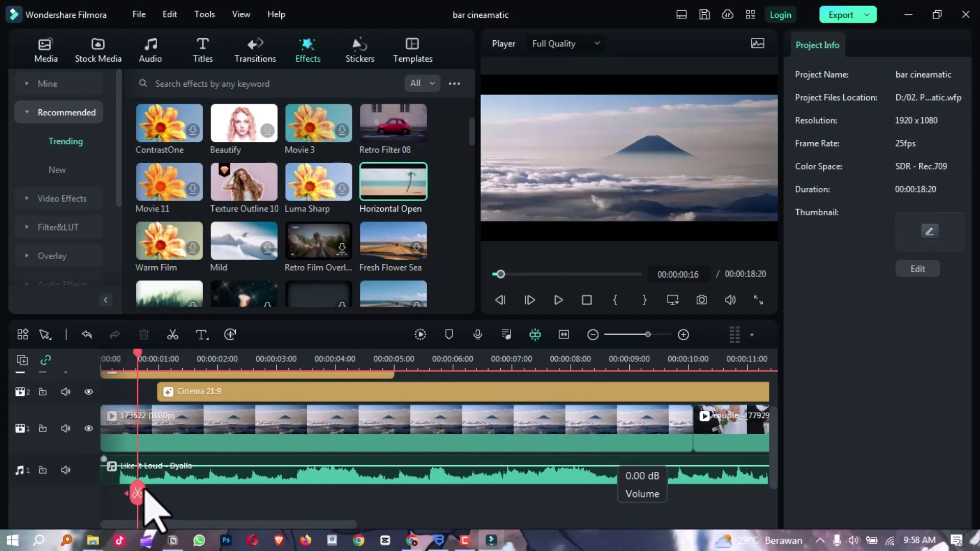
scroll(149, 499, "up", 2)
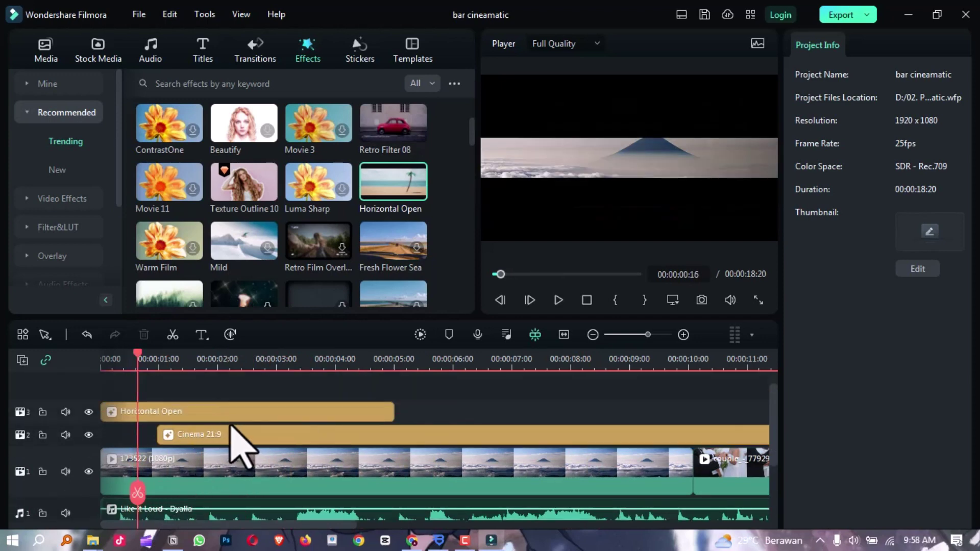
- Delete the Horizontal Open and Cinema 21:9 effects from video tracks 3 and 2
left_click(217, 414)
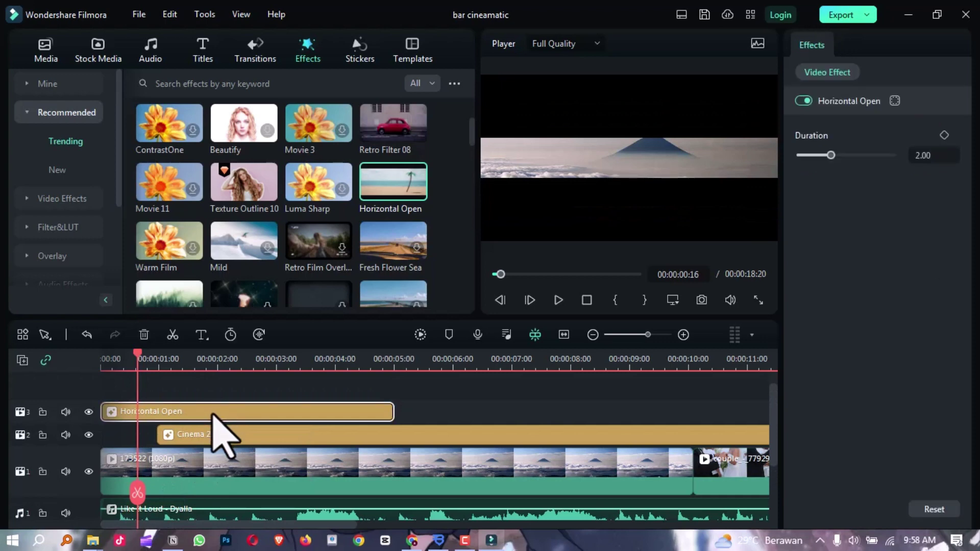
left_click_drag(427, 401, 352, 438)
key("Delete")
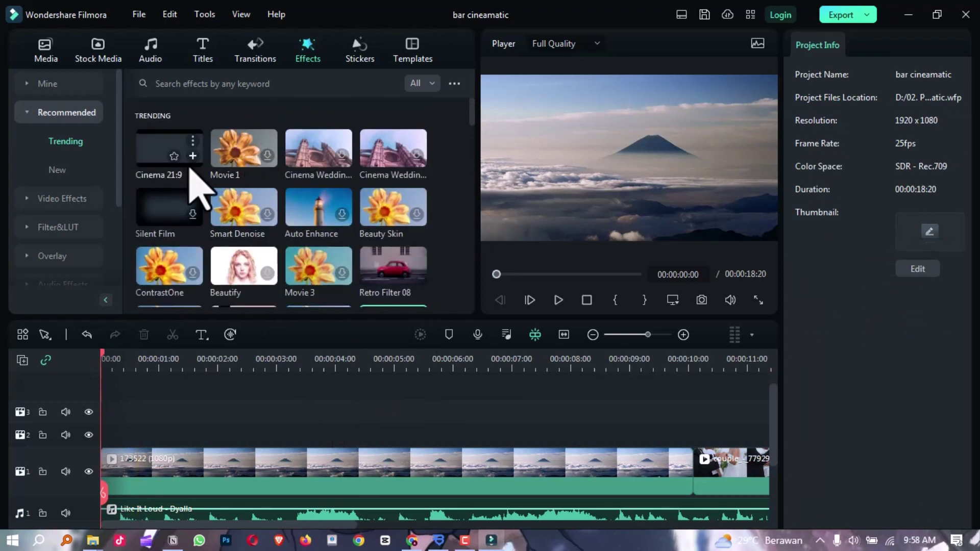
- Add the Cinema 21:9 effect at the start of video track 2 and extend it to the end of the couple clip
left_click(193, 156)
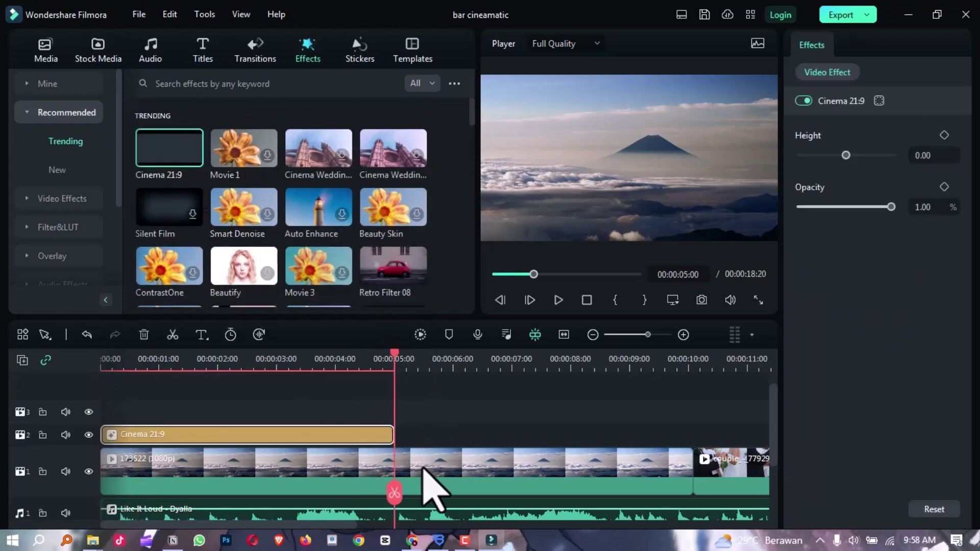
scroll(385, 468, "down", 2)
scroll(385, 469, "down", 1)
left_click_drag(228, 434, 582, 434)
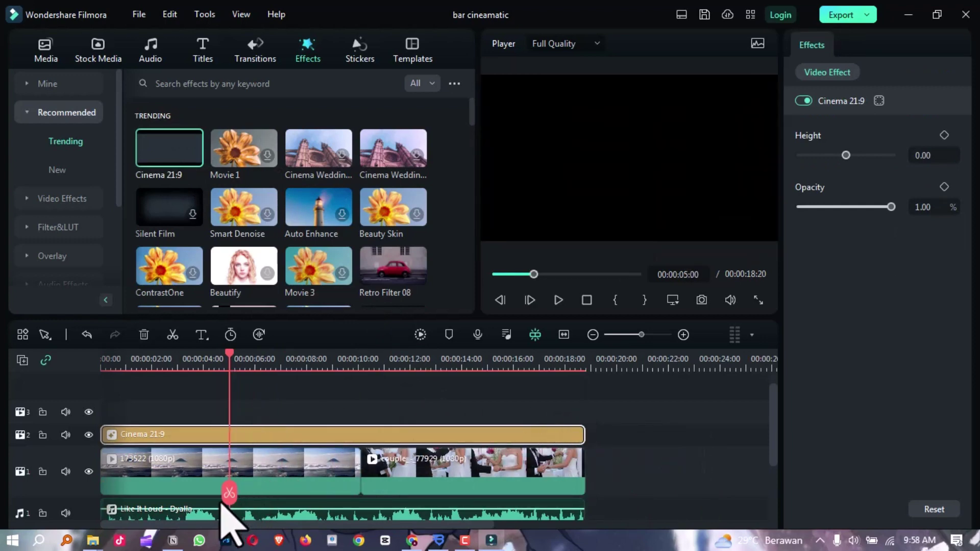
- Set the Cinema 21:9 effect's Height to -1.00 with a keyframe at 00:00:00:00
left_click_drag(221, 503, 95, 513)
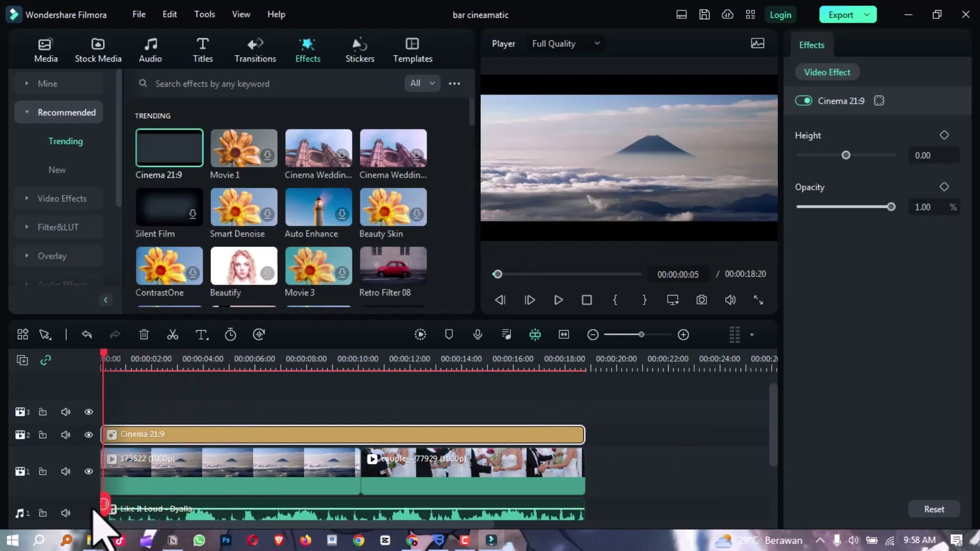
scroll(155, 448, "up", 4)
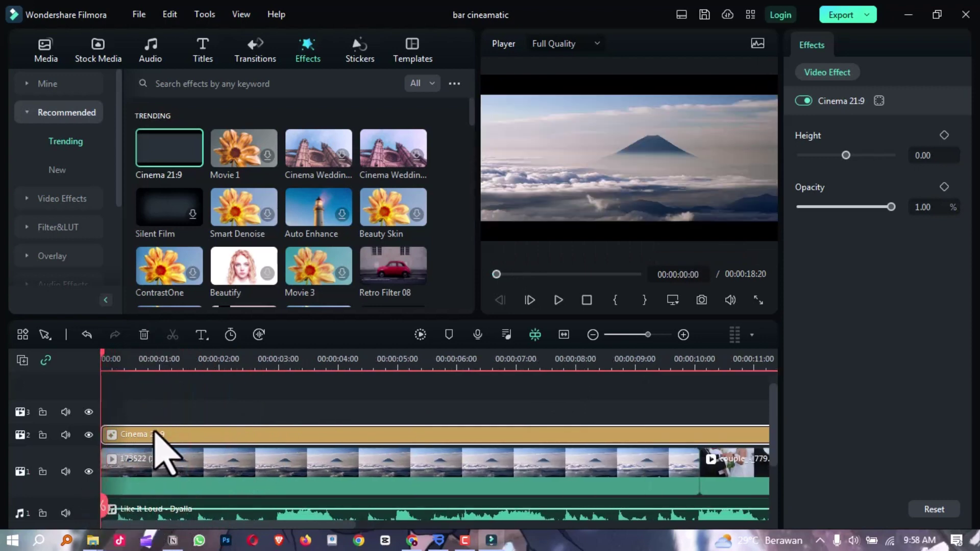
scroll(156, 448, "up", 1)
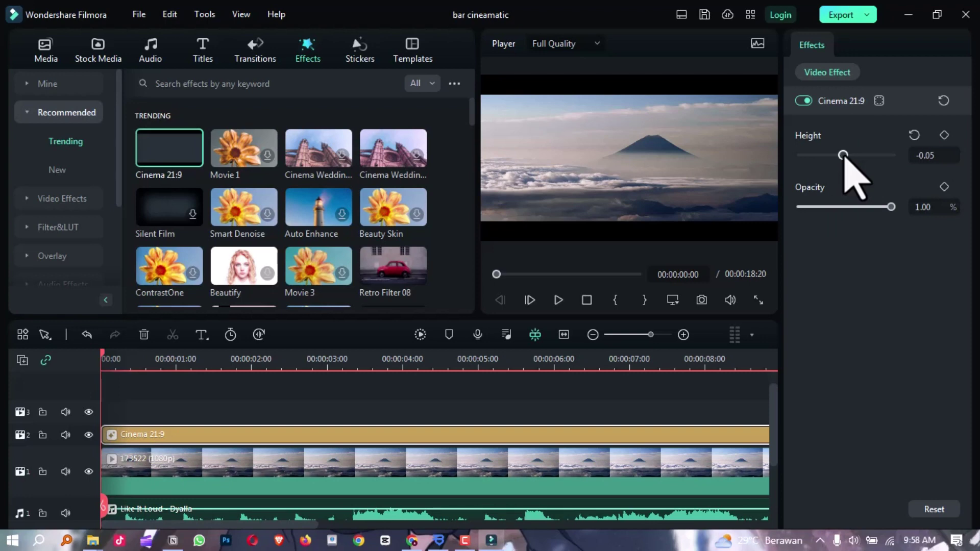
left_click_drag(844, 155, 771, 144)
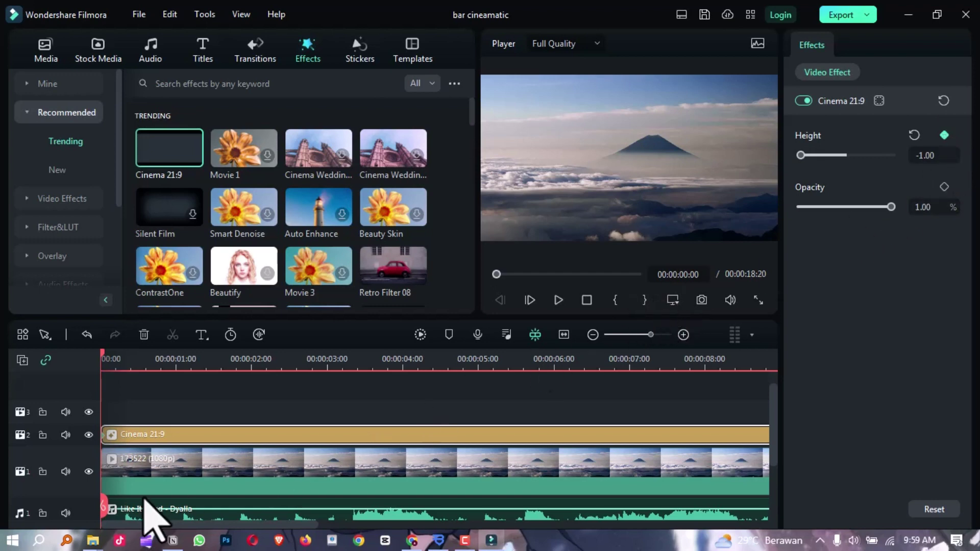
- Add a Height keyframe of 0.00 to the Cinema 21:9 effect at 00:00:00:24
left_click_drag(106, 508, 175, 504)
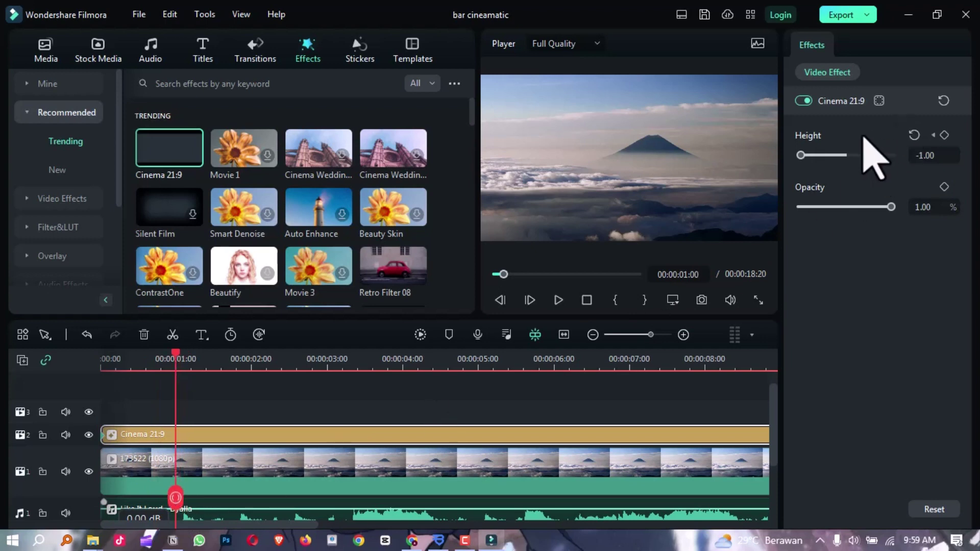
key("Left")
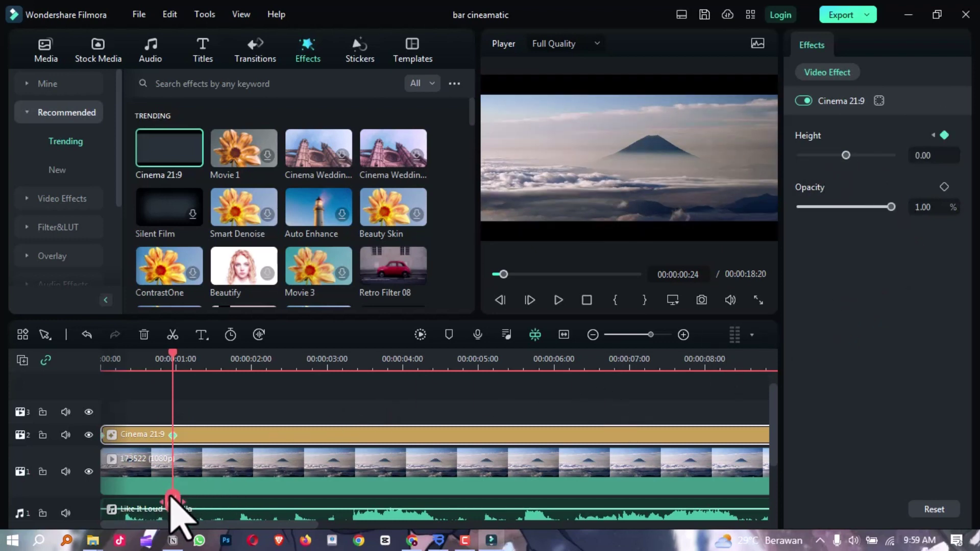
- Preview the bar animation full screen from the timeline start, and return to the editor
left_click_drag(172, 503, 77, 524)
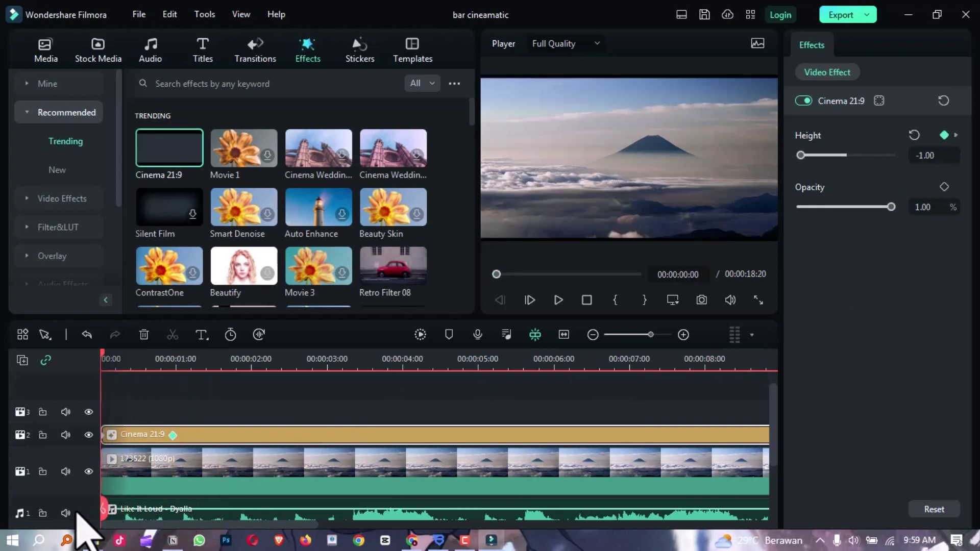
key("alt+Return")
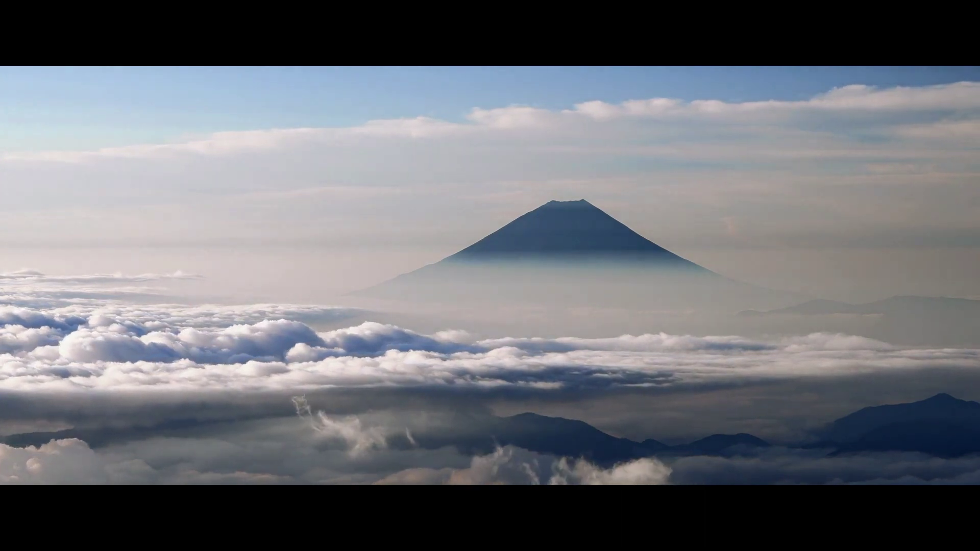
key("Escape")
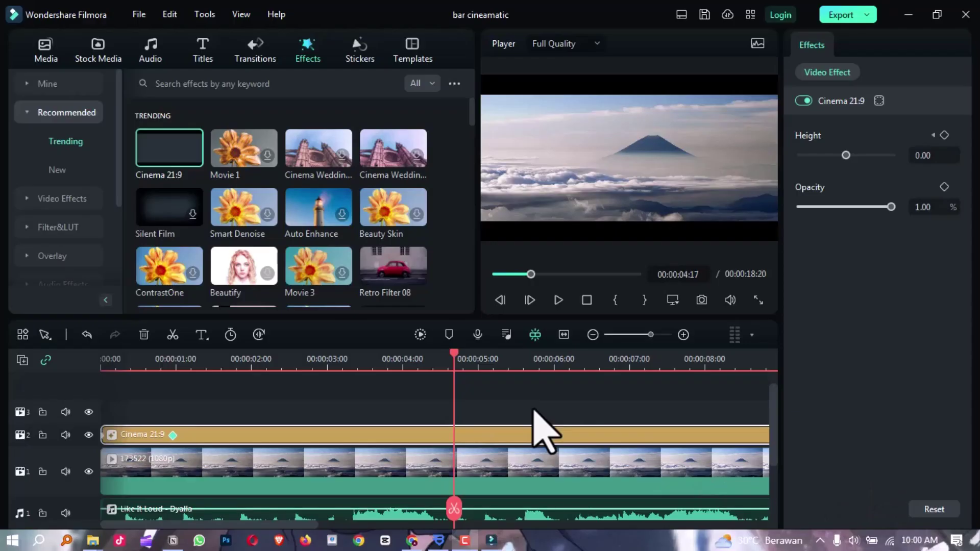